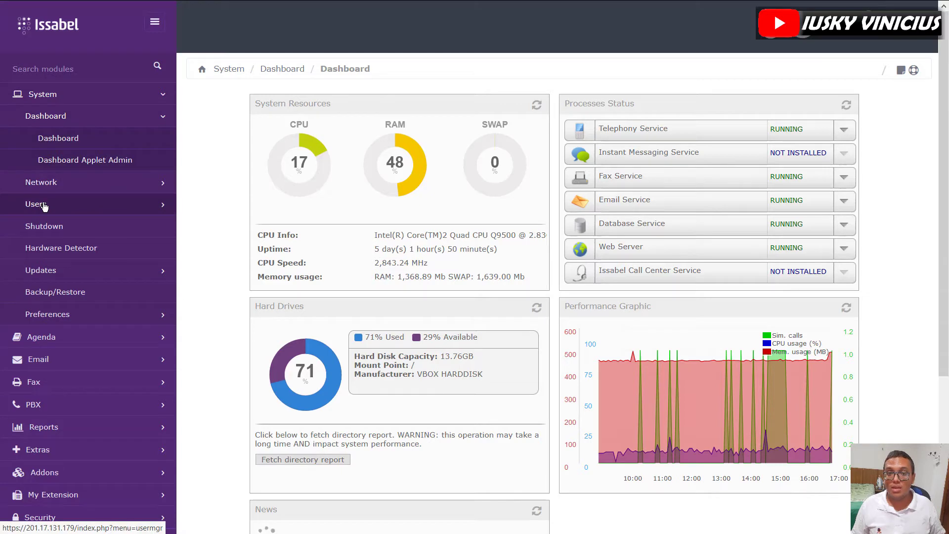
- Open System > Users > Users to list the admin and Iusky Administrator accounts
left_click(42, 207)
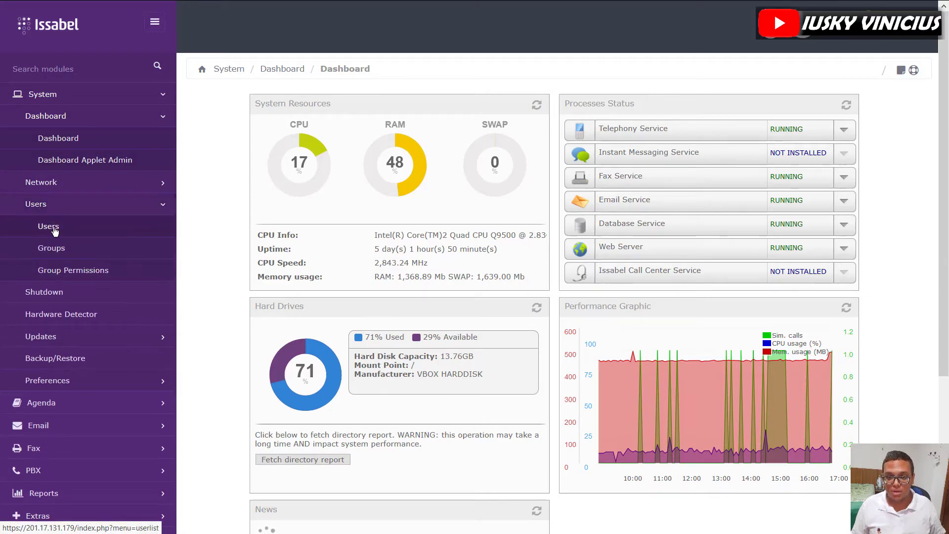
left_click(54, 228)
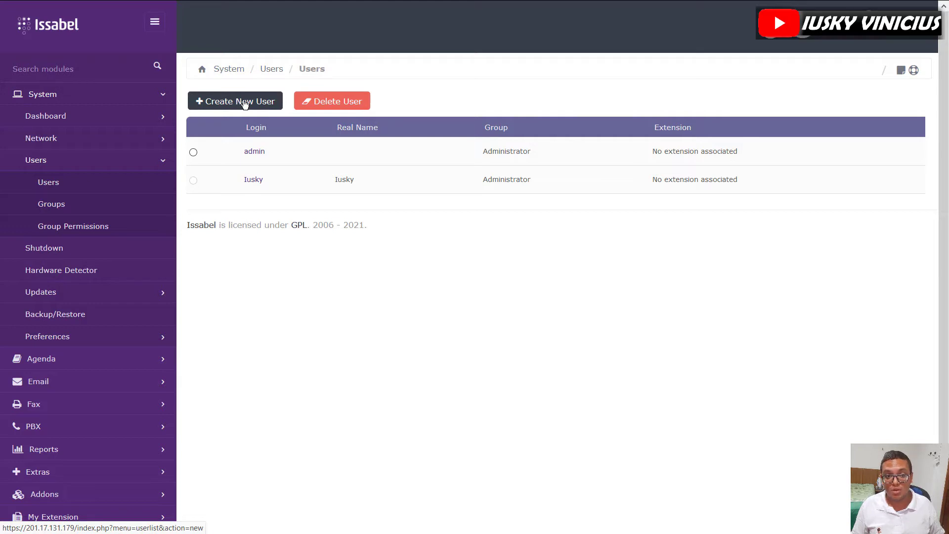
- Start a new user with login Fernanda and enter the password in both password fields
left_click(244, 104)
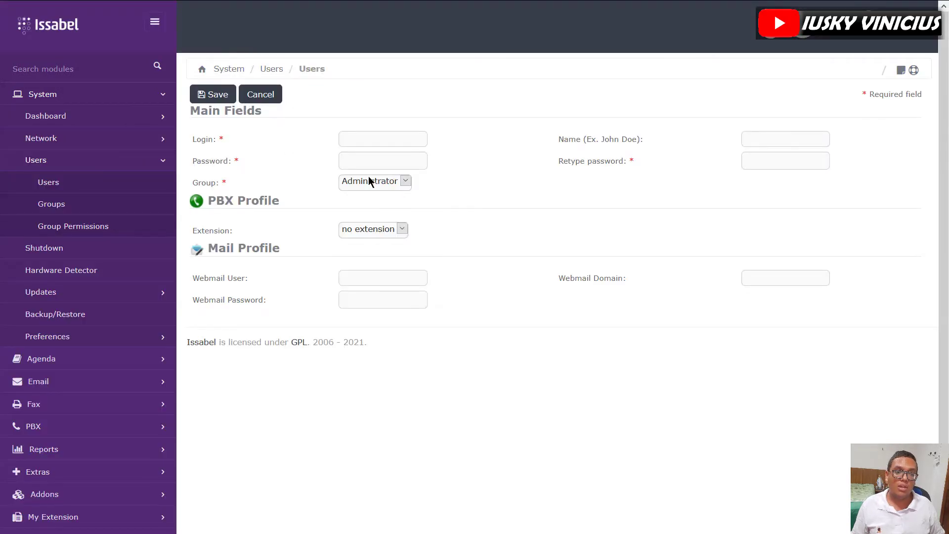
left_click(399, 142)
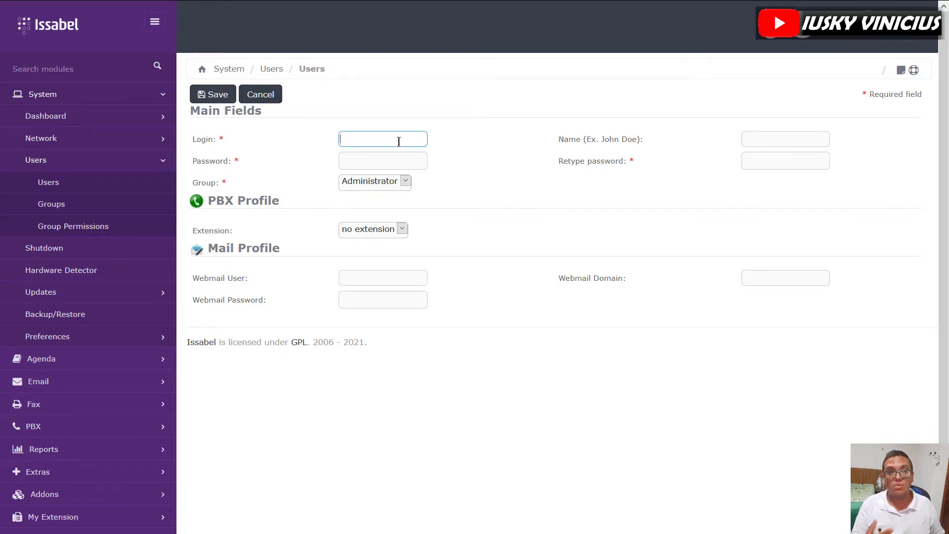
type("F")
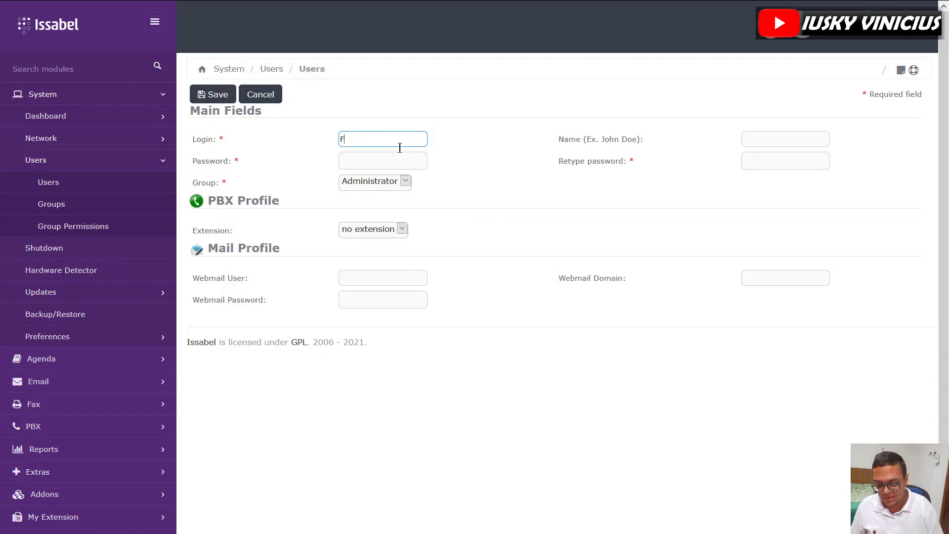
type("erna")
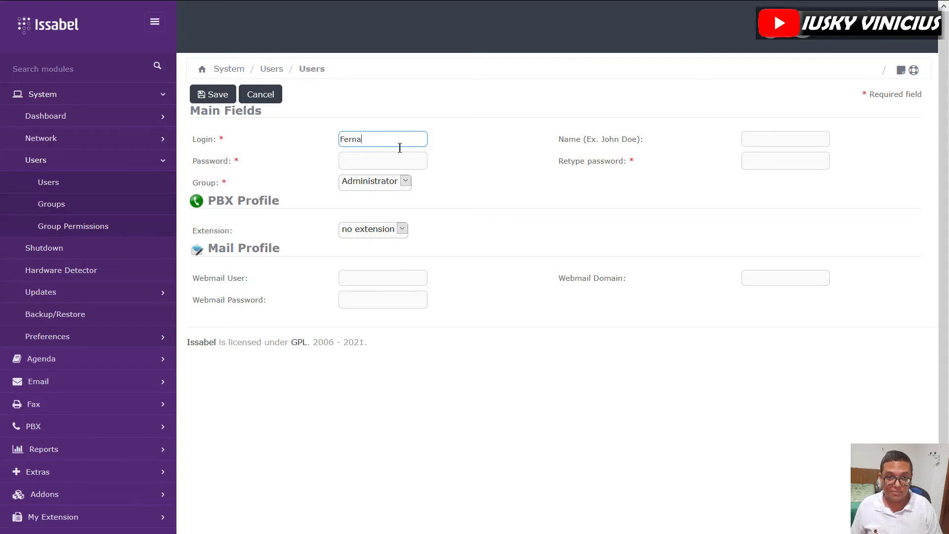
type("nda")
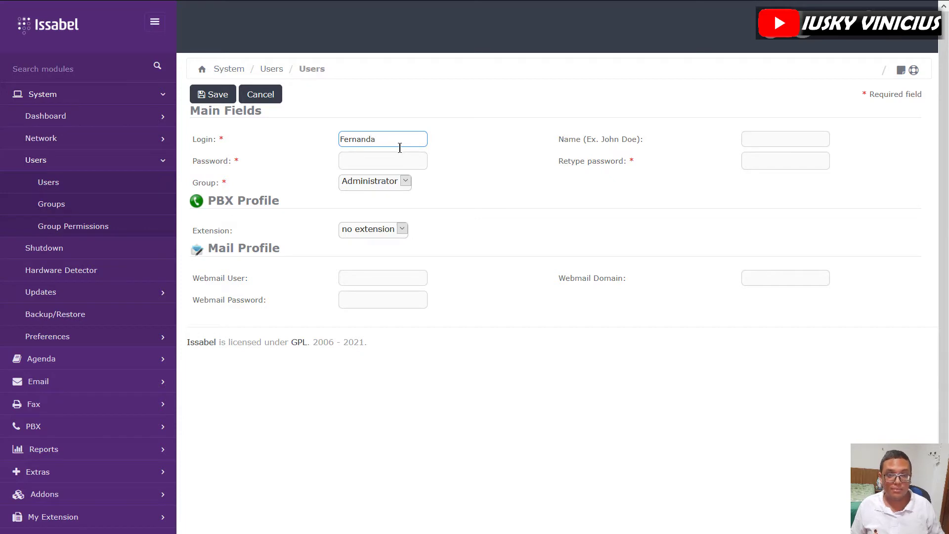
left_click(405, 165)
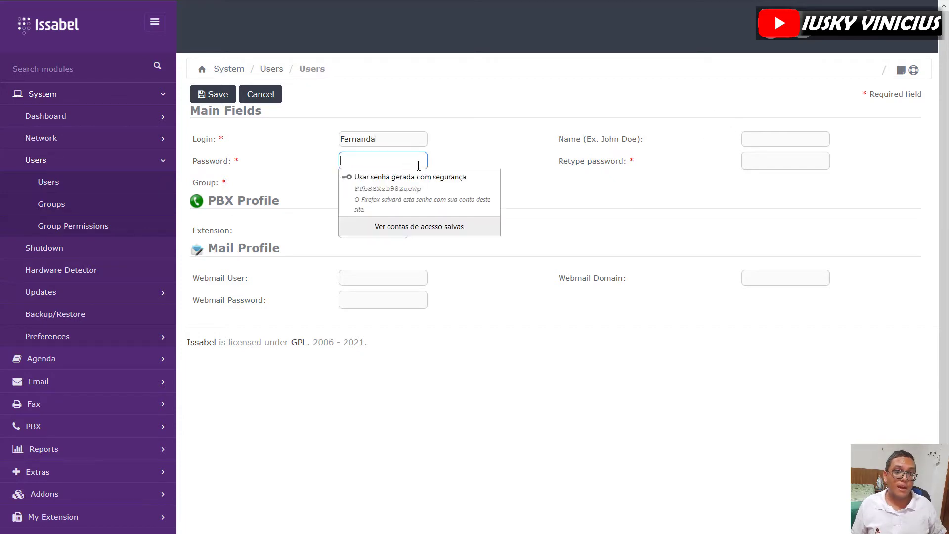
type("123")
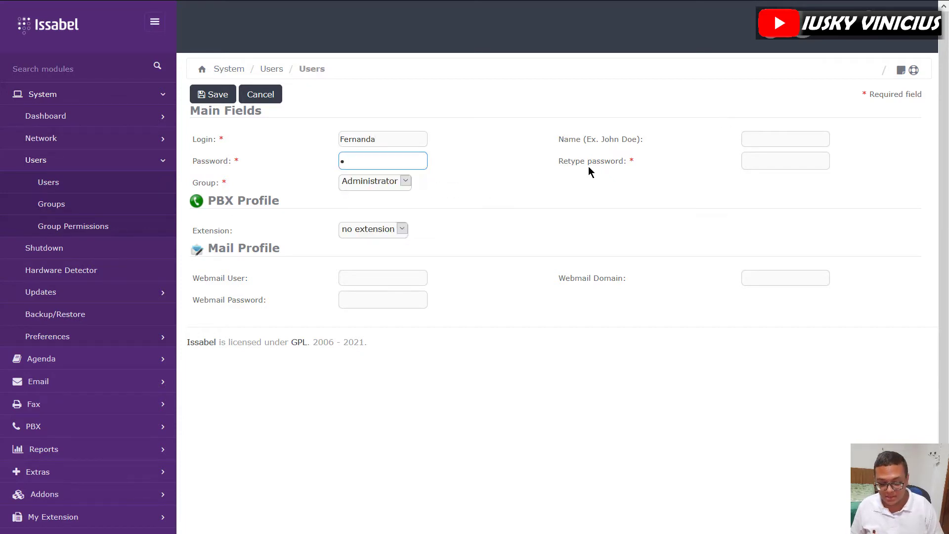
type("45")
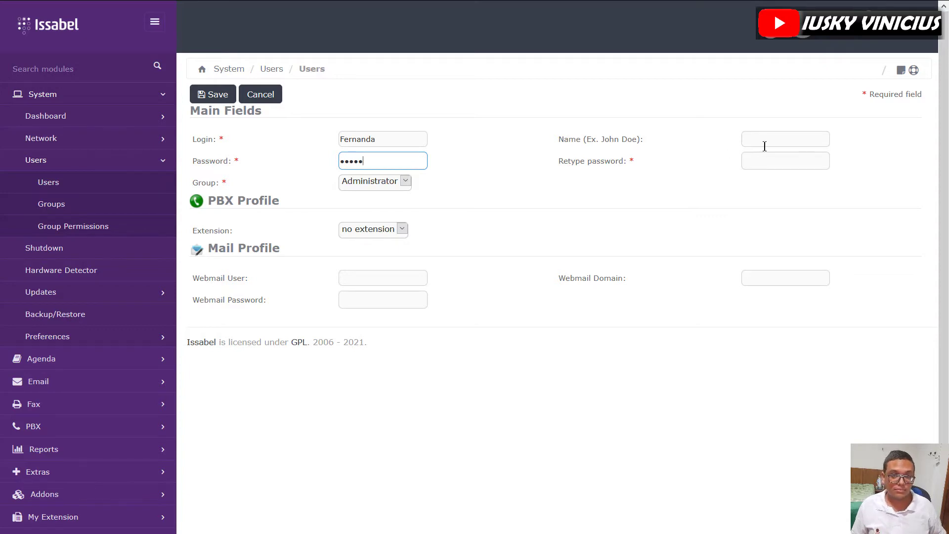
left_click(758, 161)
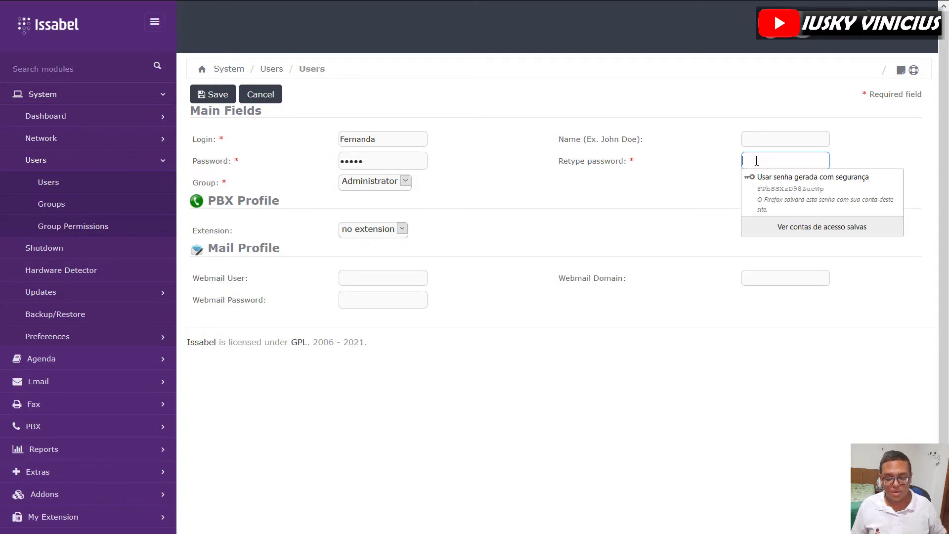
type("12")
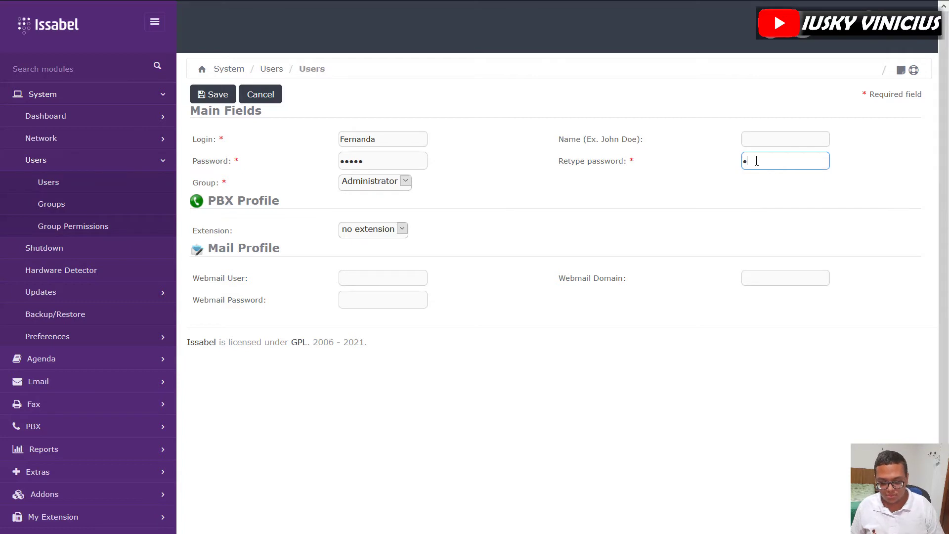
key("BackSpace")
key("BackSpace")
type("12")
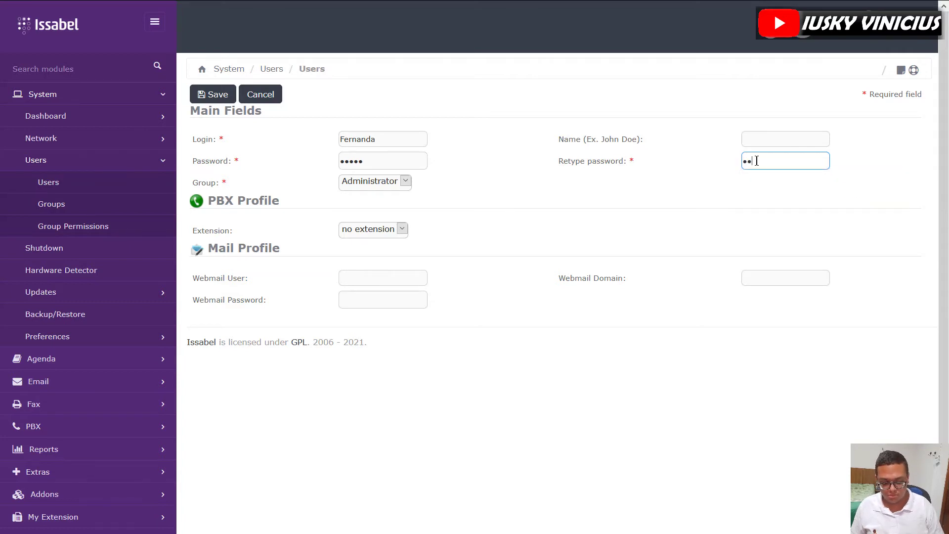
left_click(551, 229)
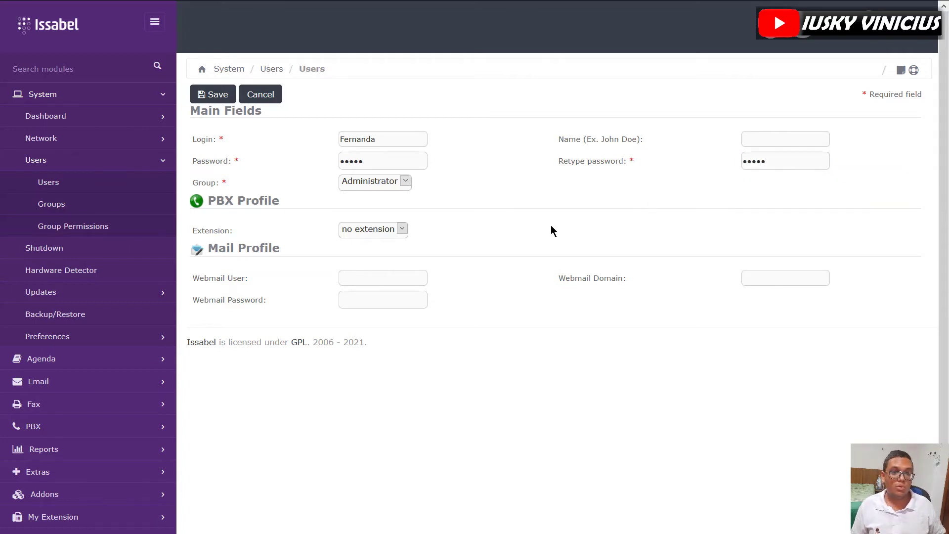
- Keep Fernanda in the Administrator group and save the user, letting the browser store the password
left_click_drag(198, 183, 250, 183)
left_click(248, 178)
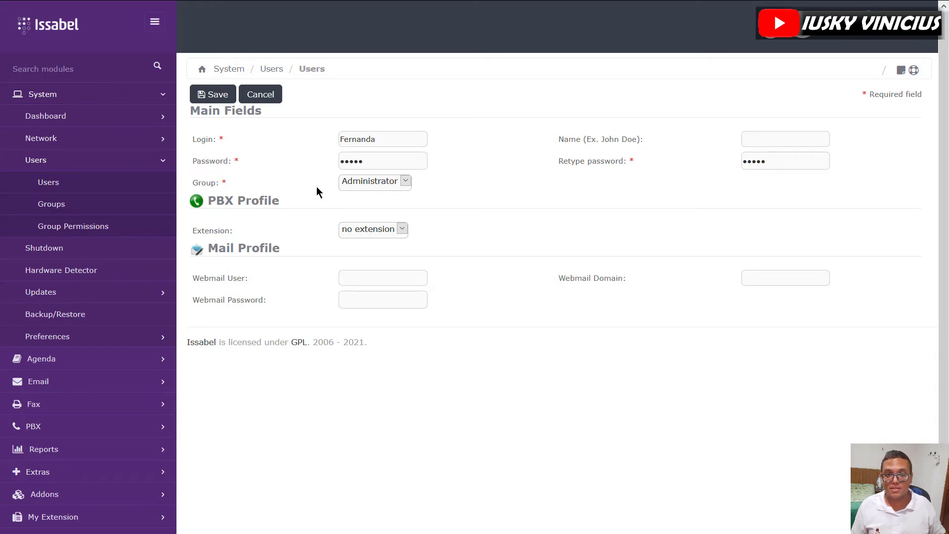
left_click(382, 188)
left_click(382, 196)
left_click(357, 181)
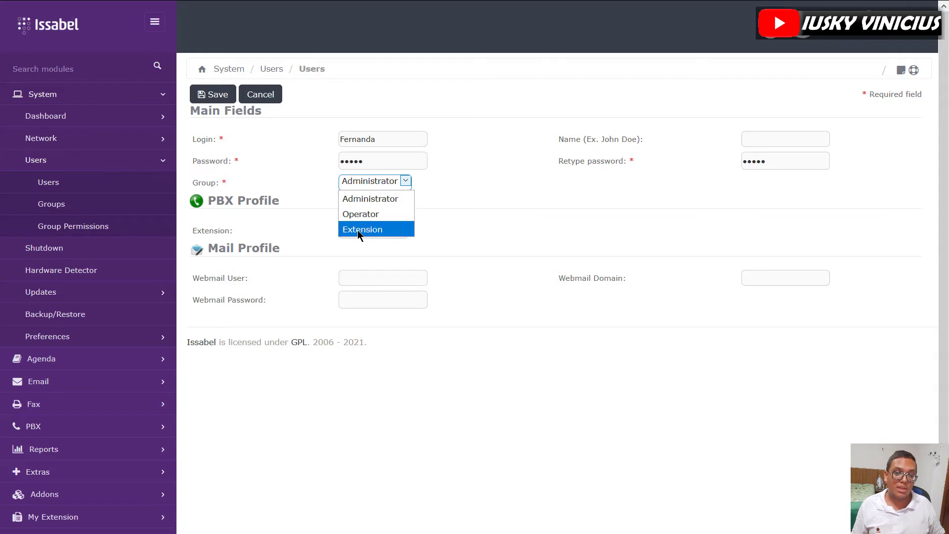
left_click(430, 243)
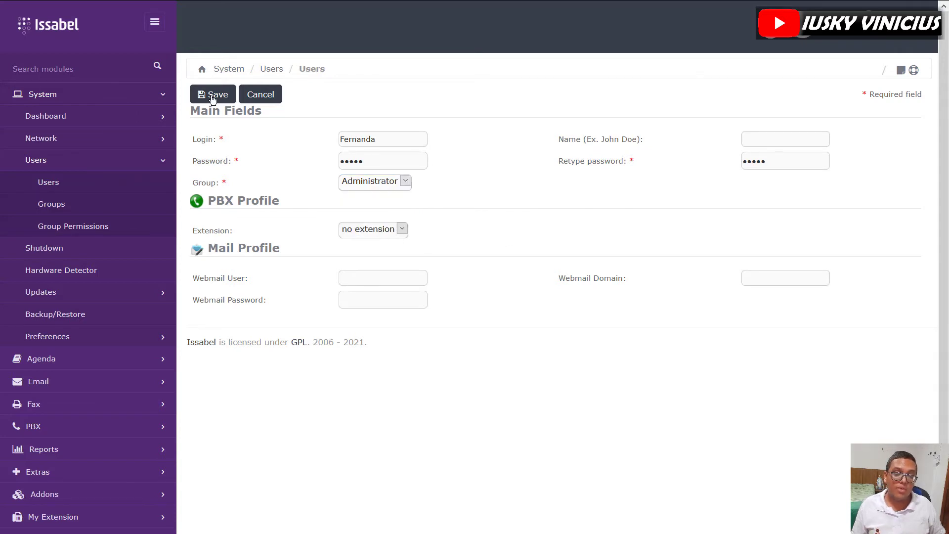
left_click(212, 99)
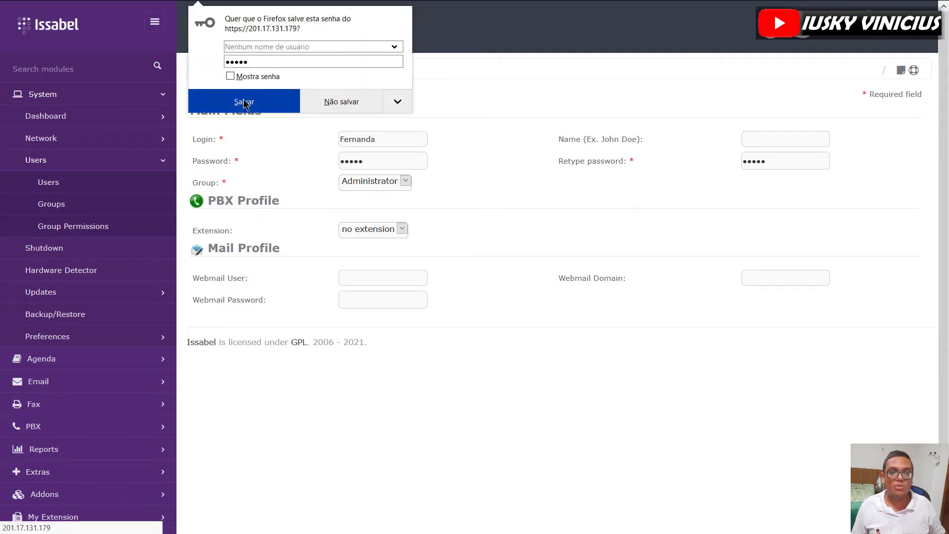
left_click(524, 123)
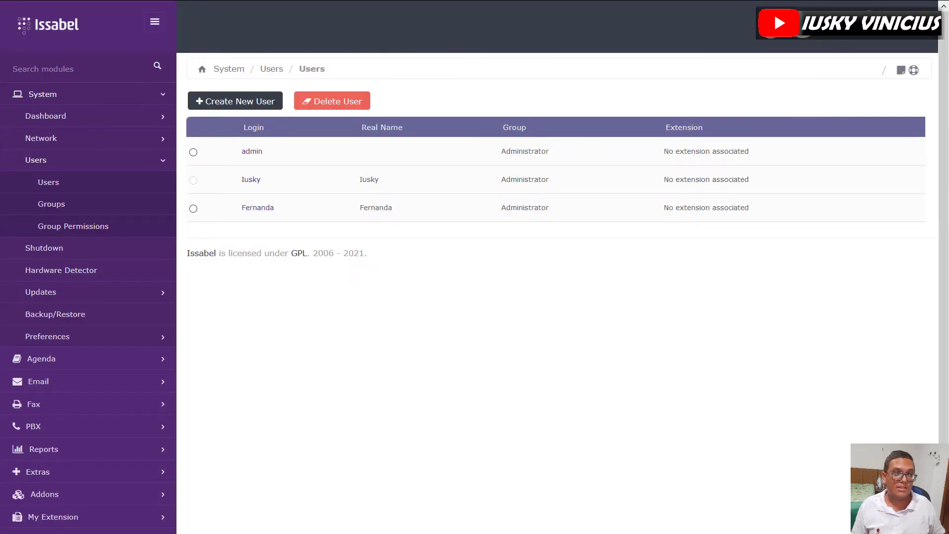
- Log out of the admin session and enter Fernanda's credentials on the login page
left_click(913, 70)
left_click(807, 85)
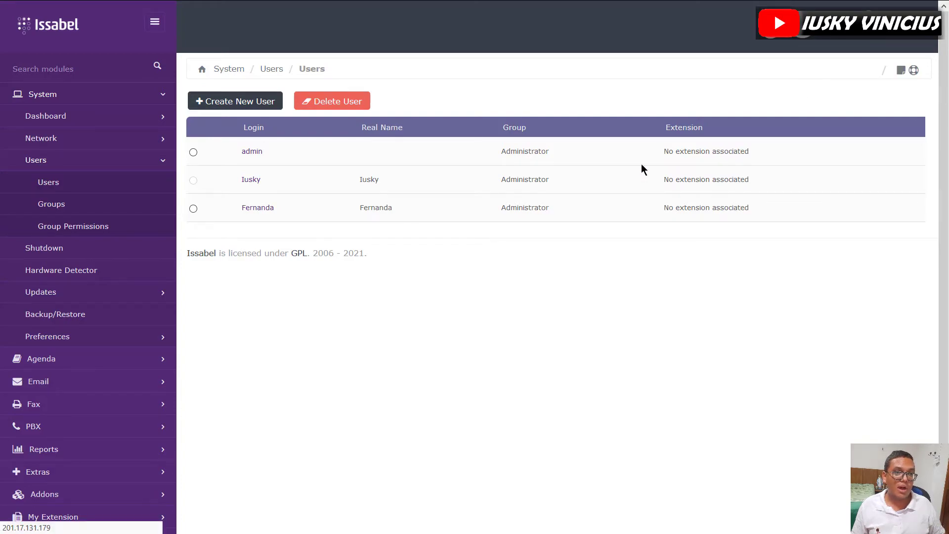
type("Fernanda•••••")
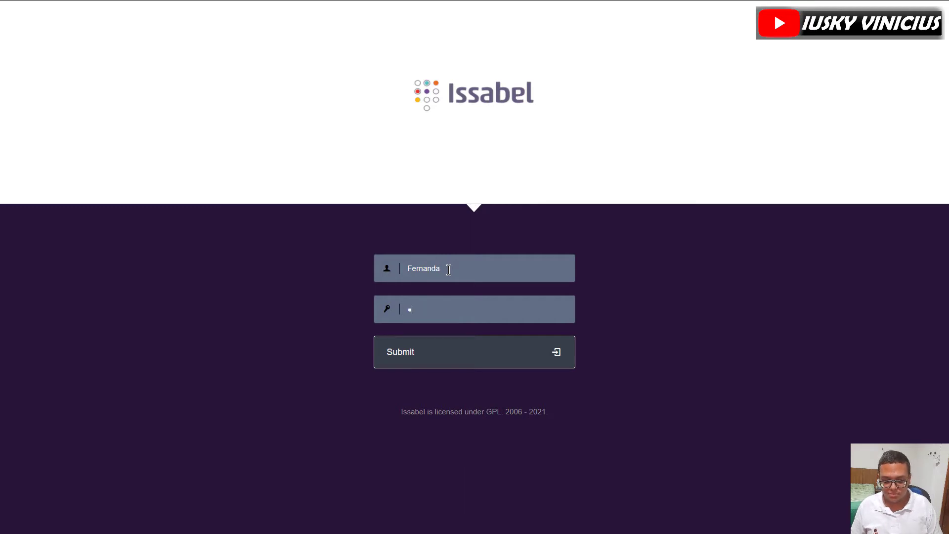
- Sign in as Fernanda, dismiss the browser prompt, and go to System > Users
key("Return")
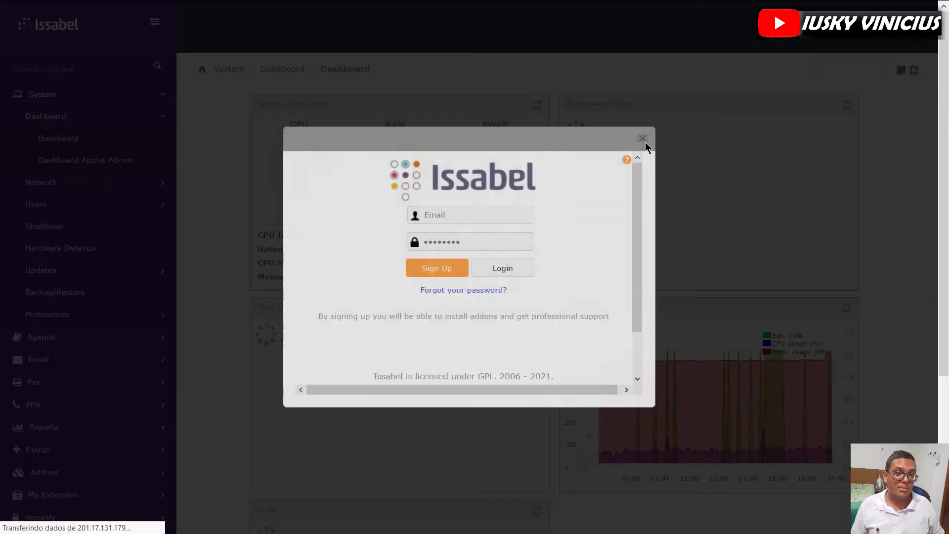
left_click(645, 142)
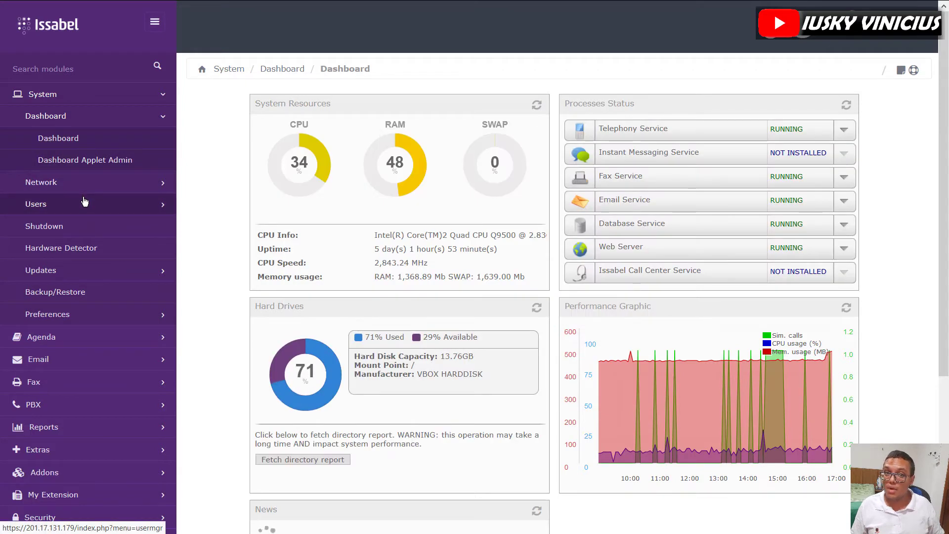
left_click(84, 200)
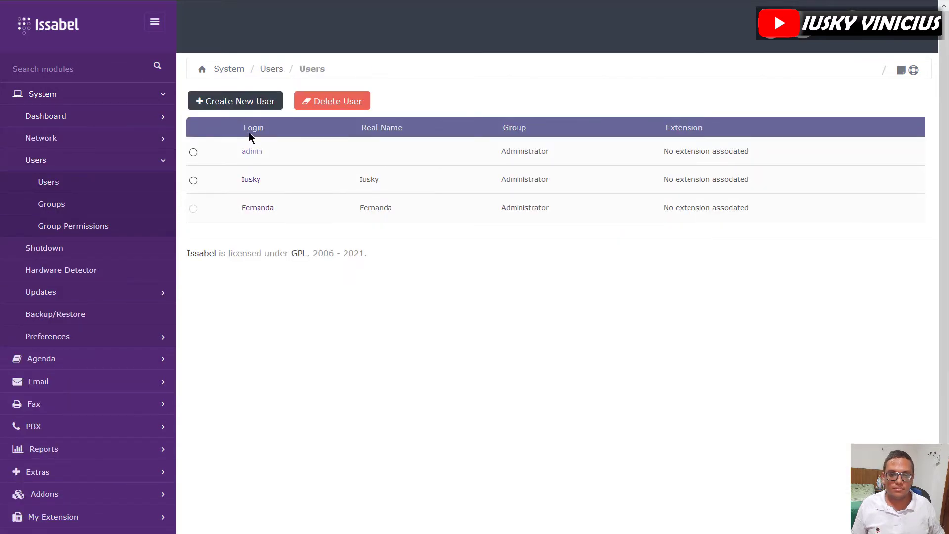
- Start another new user with login Diego and enter the password in both fields
left_click(244, 105)
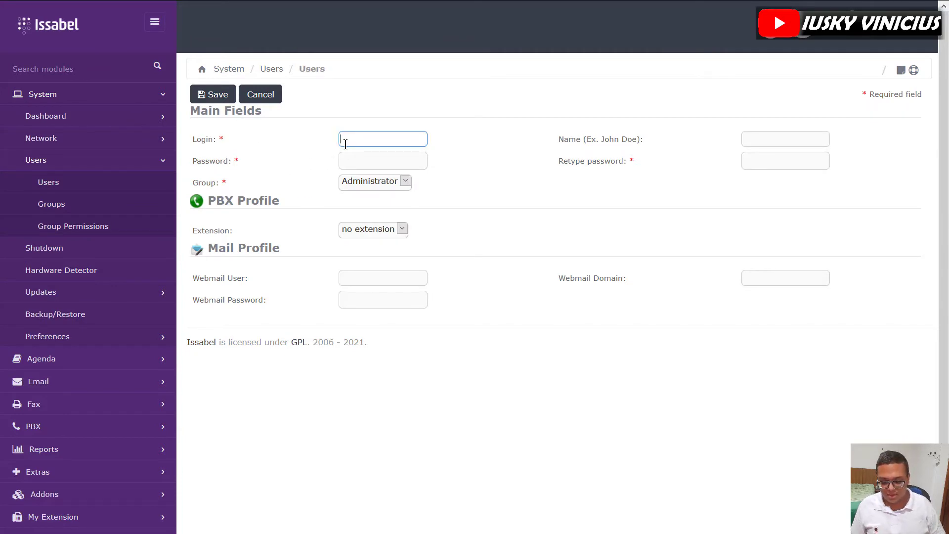
type("Diego")
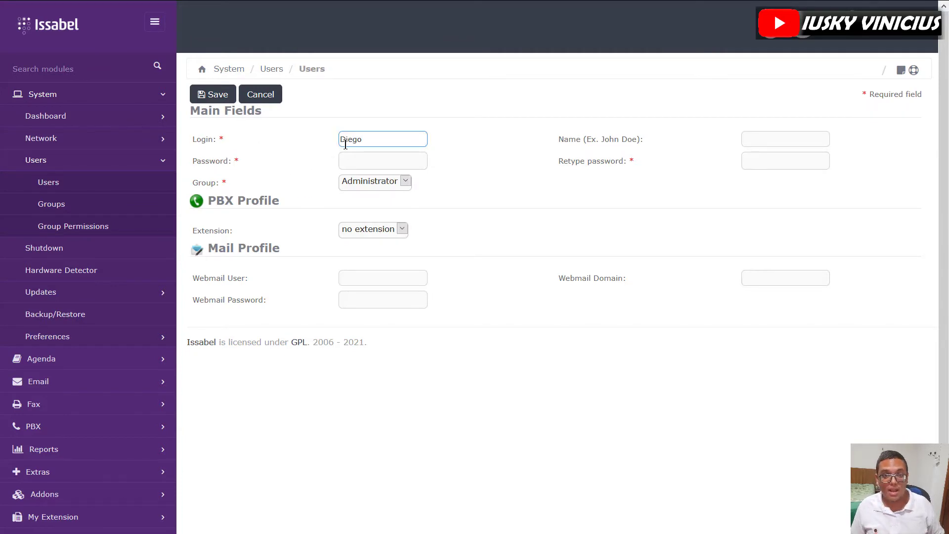
left_click(384, 159)
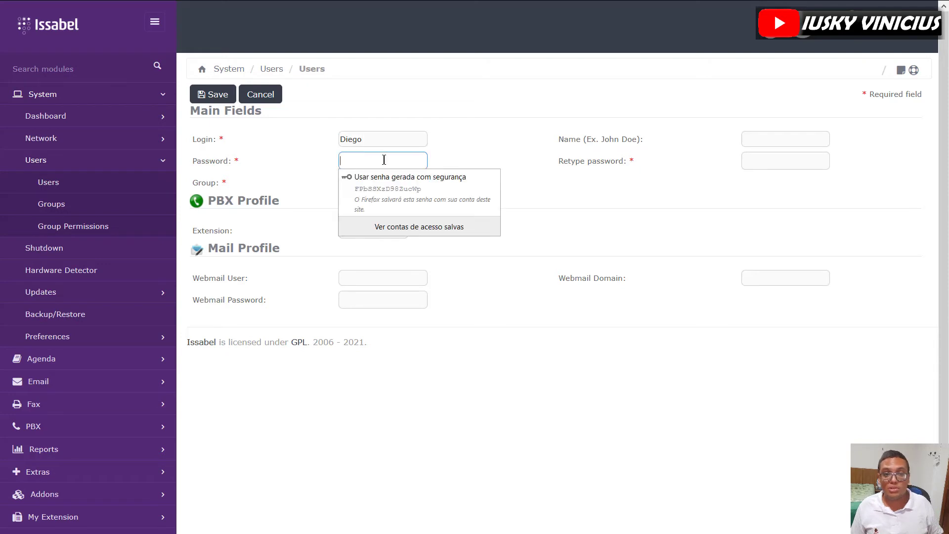
type("1")
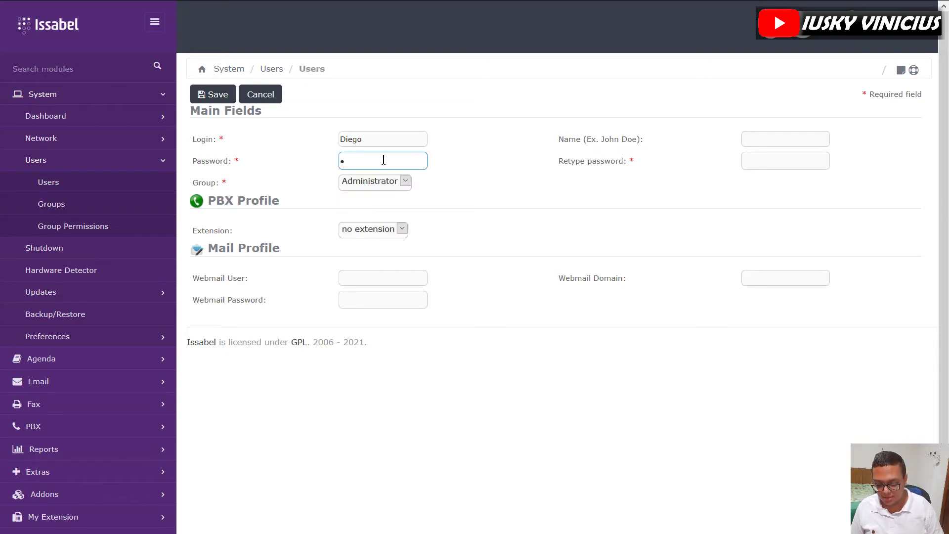
type("2345")
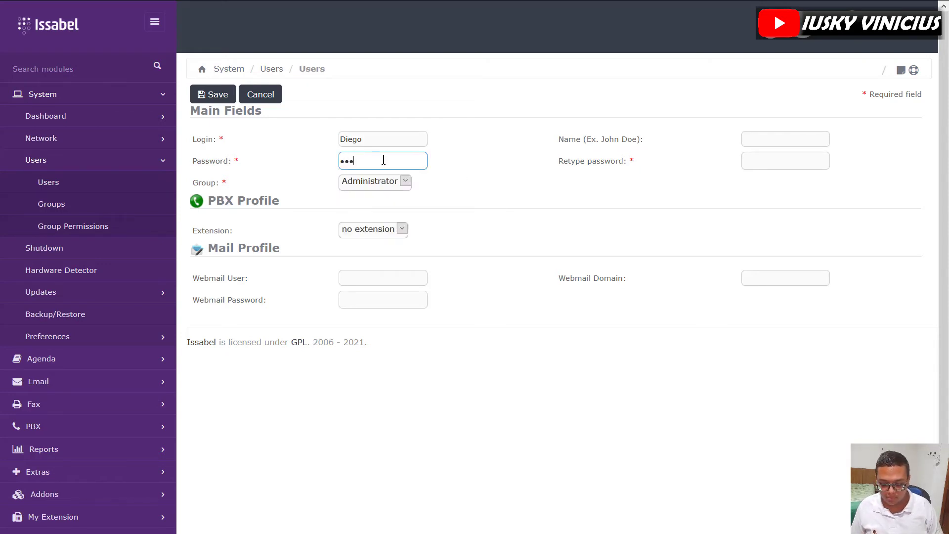
left_click(763, 162)
type("123")
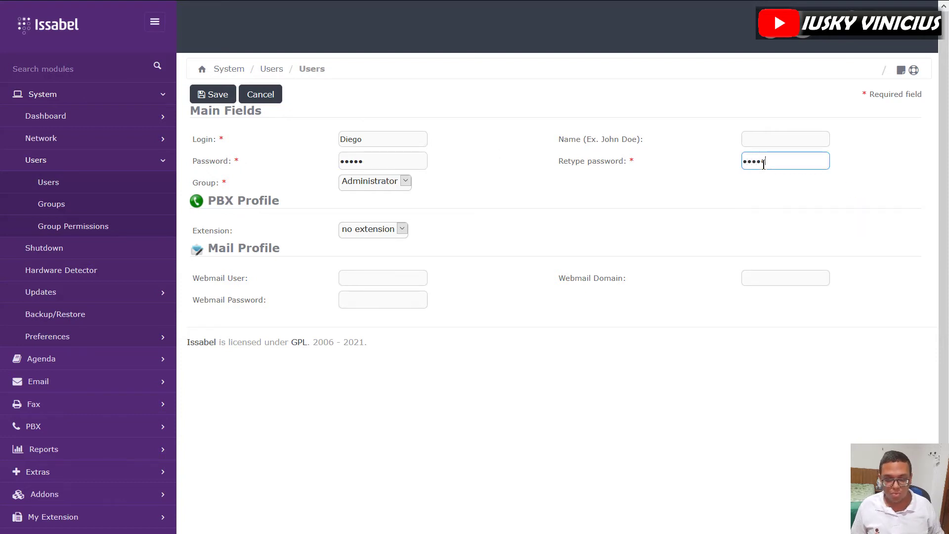
type("45")
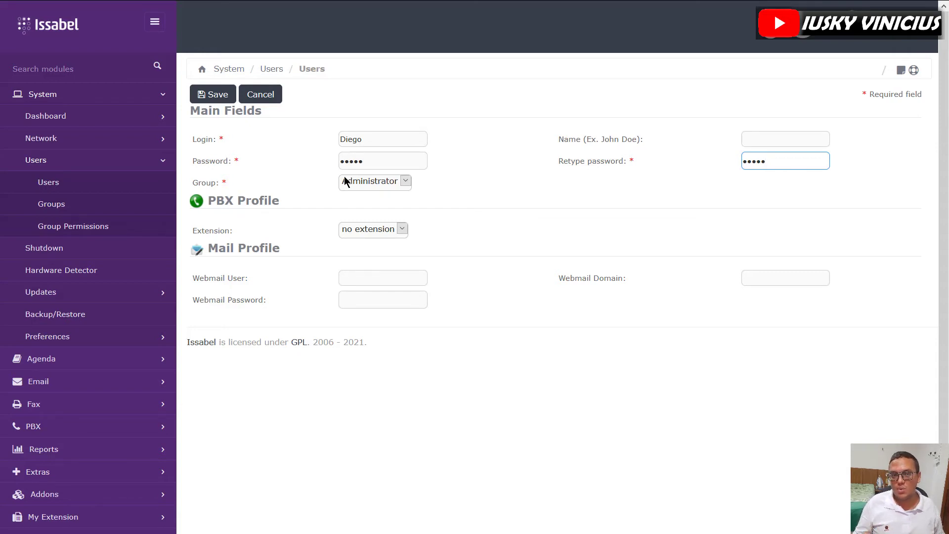
- Fill in Diego's real name, assign the Operator group, and save the user
left_click(397, 163)
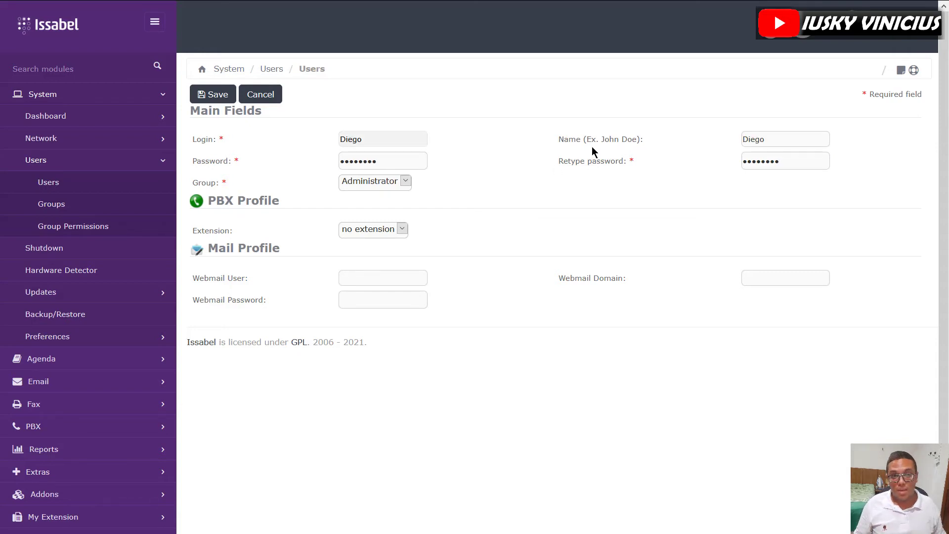
left_click(353, 186)
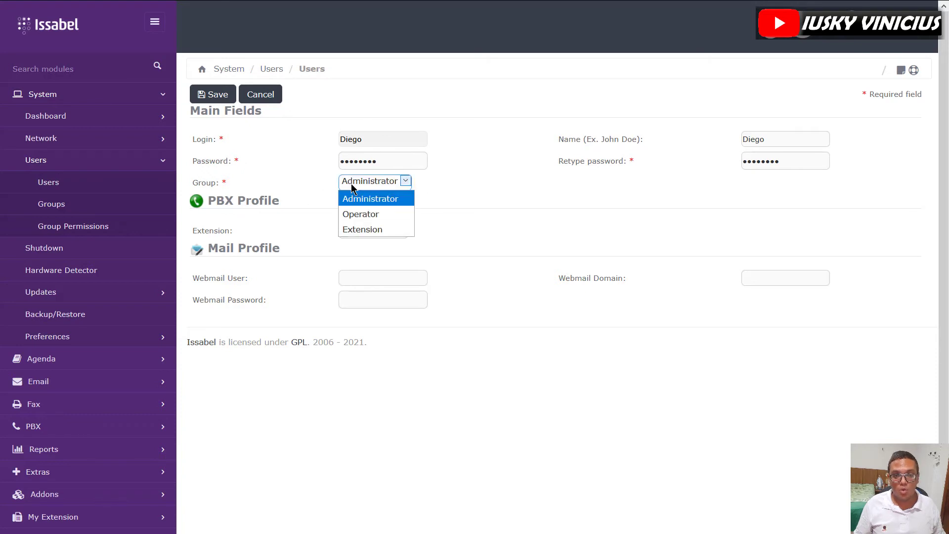
left_click(360, 214)
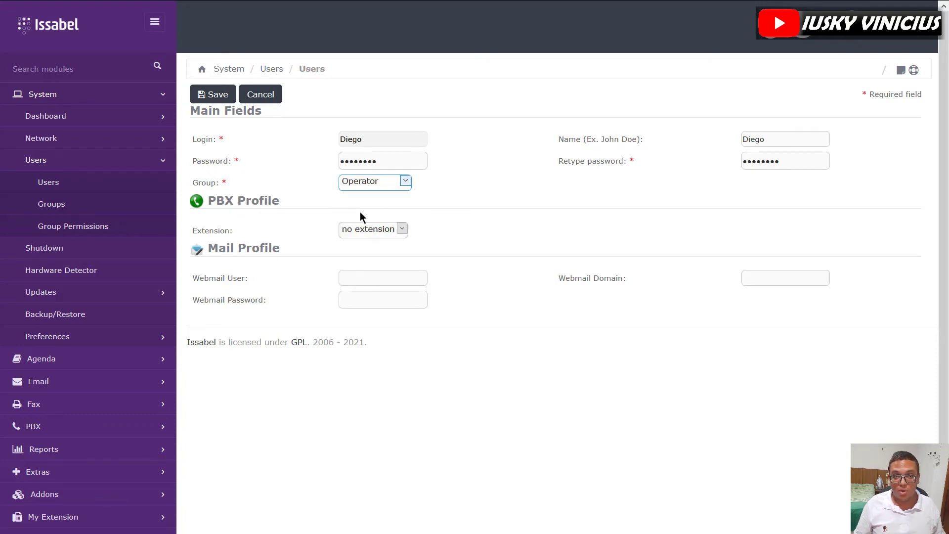
left_click(211, 98)
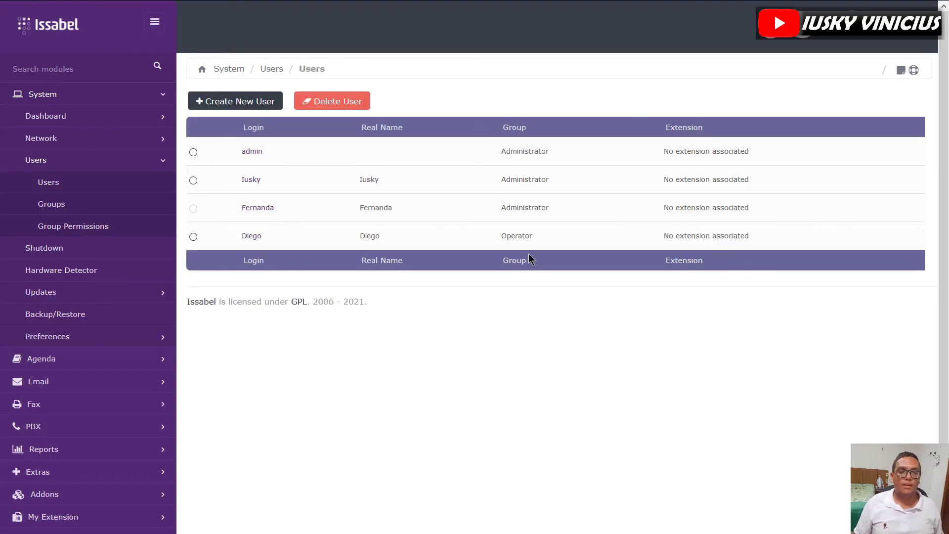
- Log out of the administrator account from the top-right user menu
key("F11")
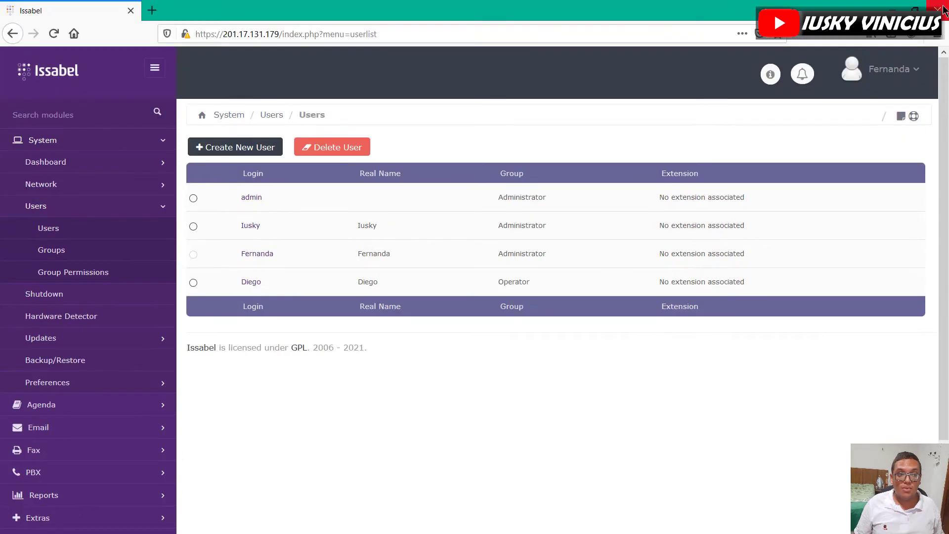
left_click(879, 72)
key("F11")
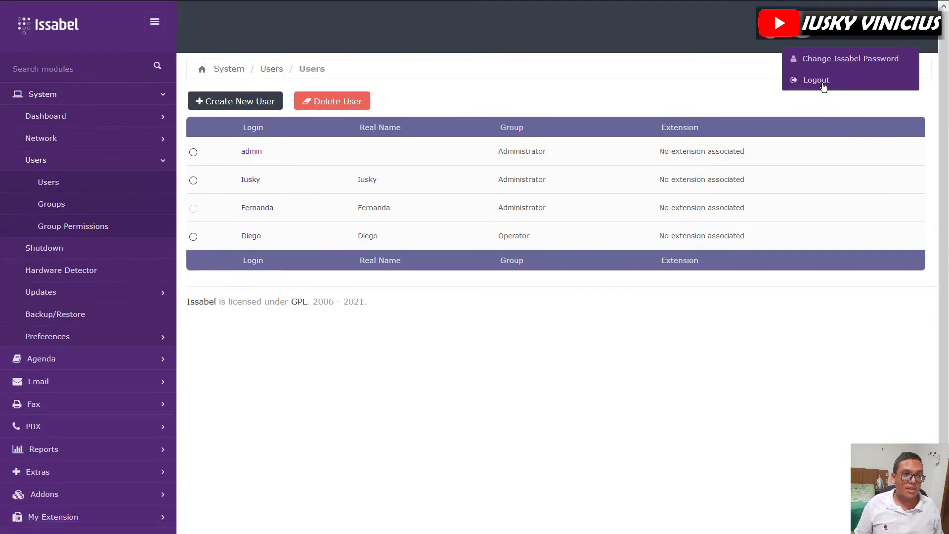
left_click(822, 82)
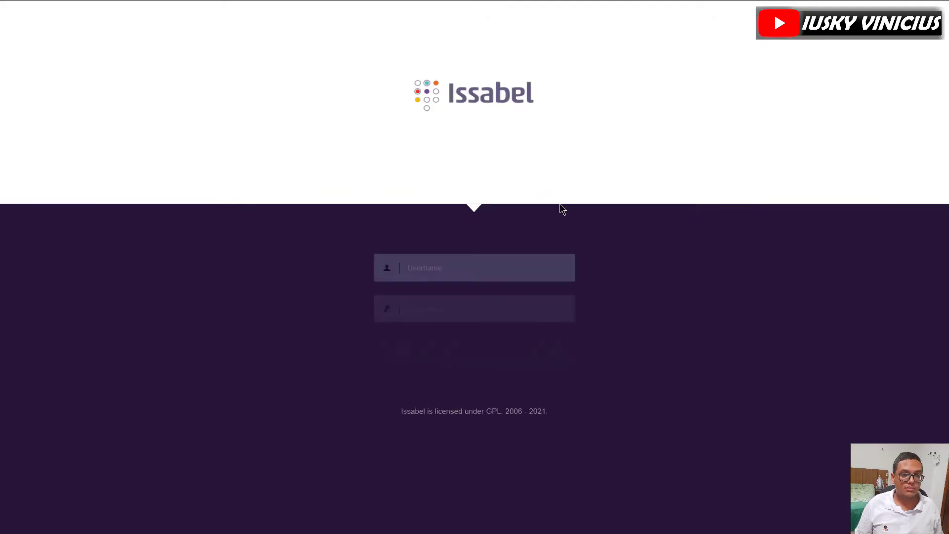
- Log in as Diego and decline Firefox's offer to save the login
type("Dieg")
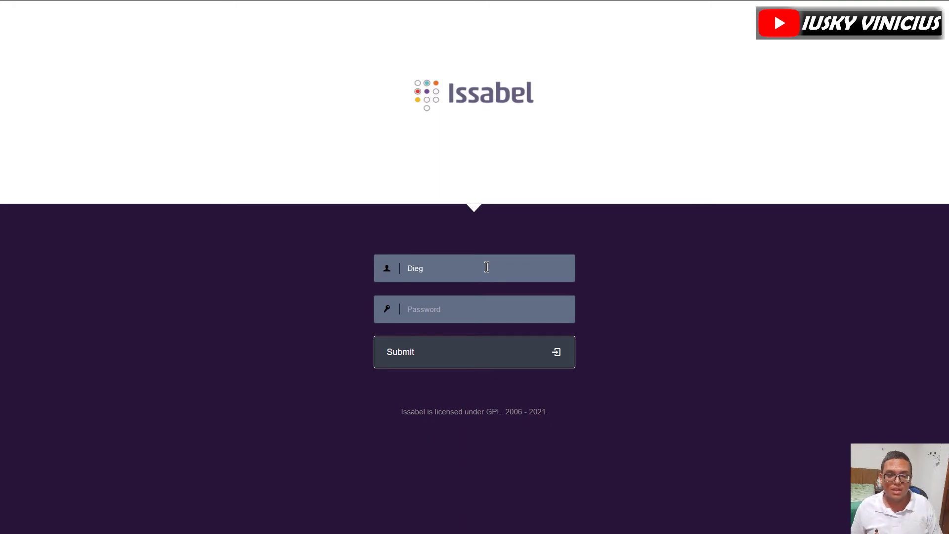
type("•")
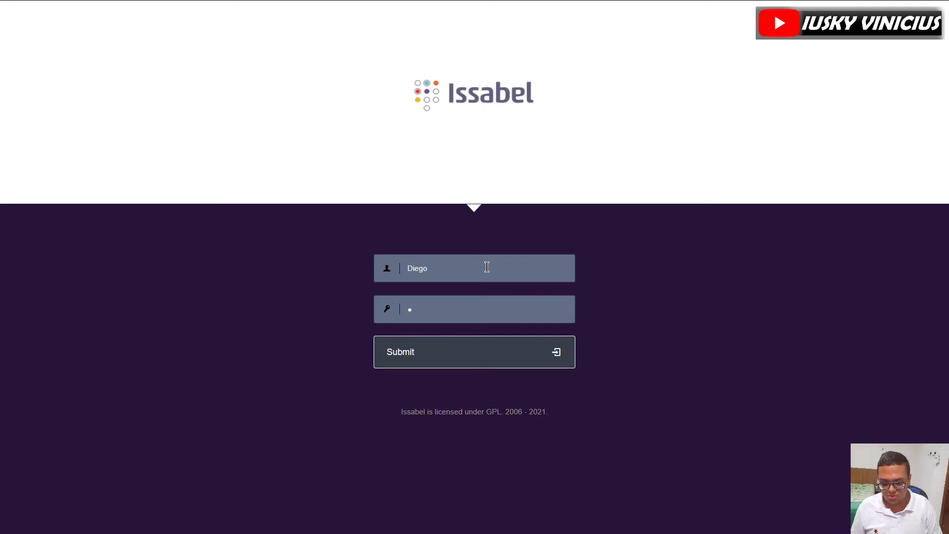
key("Return")
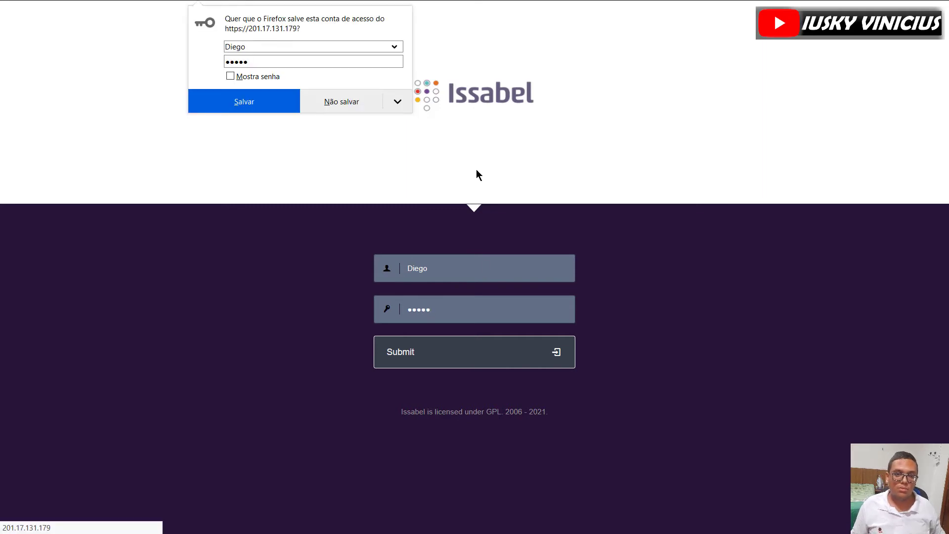
left_click(371, 95)
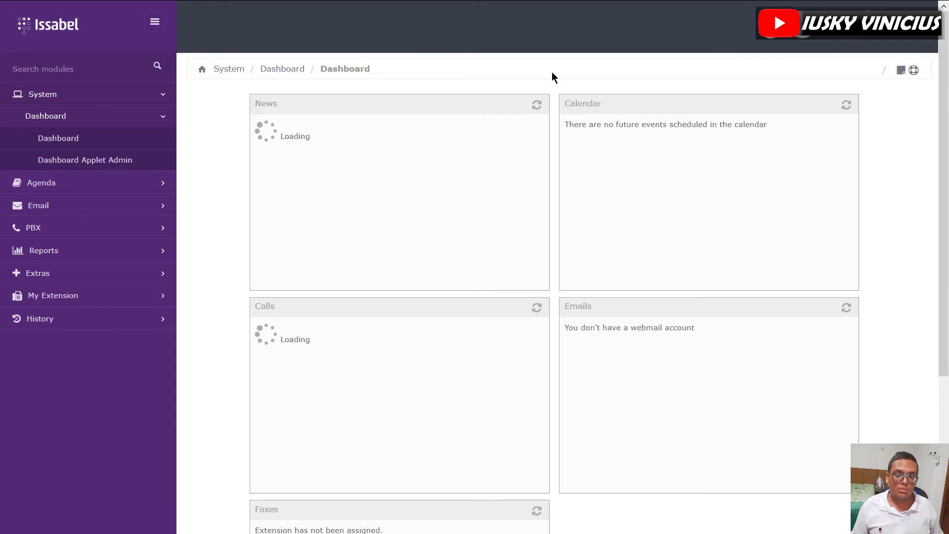
left_click(50, 227)
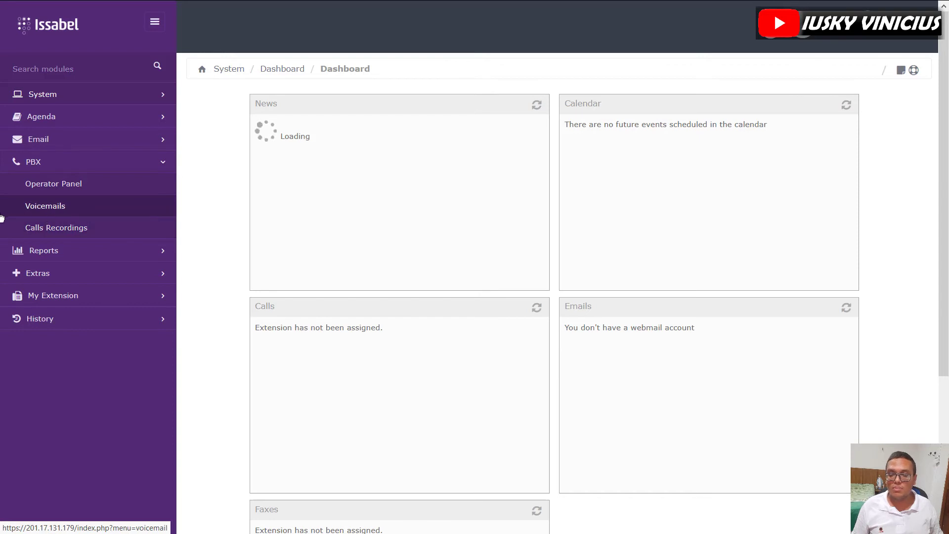
left_click(51, 102)
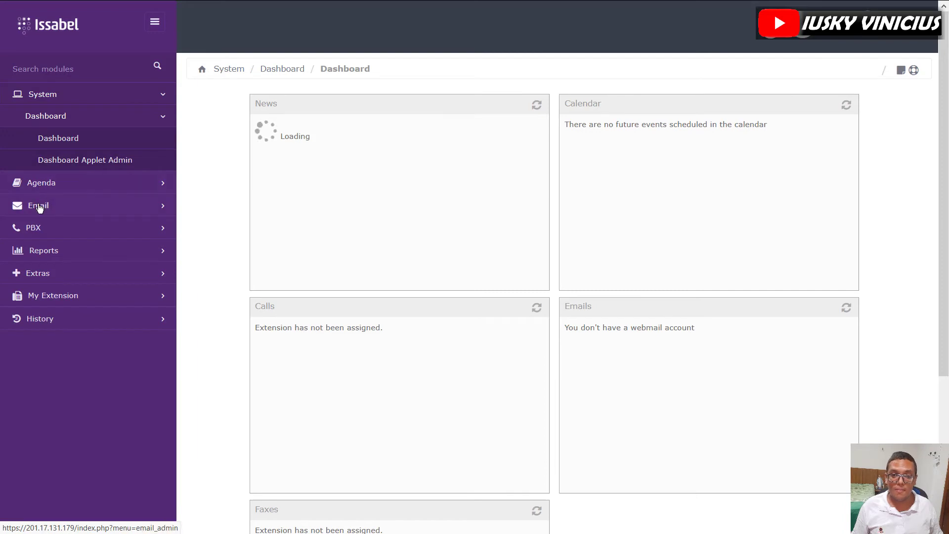
left_click(33, 251)
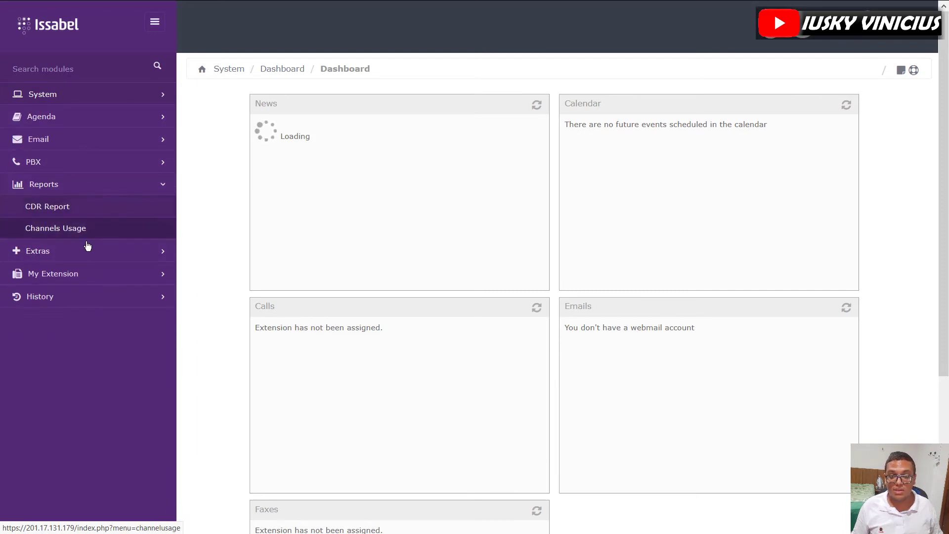
left_click(42, 254)
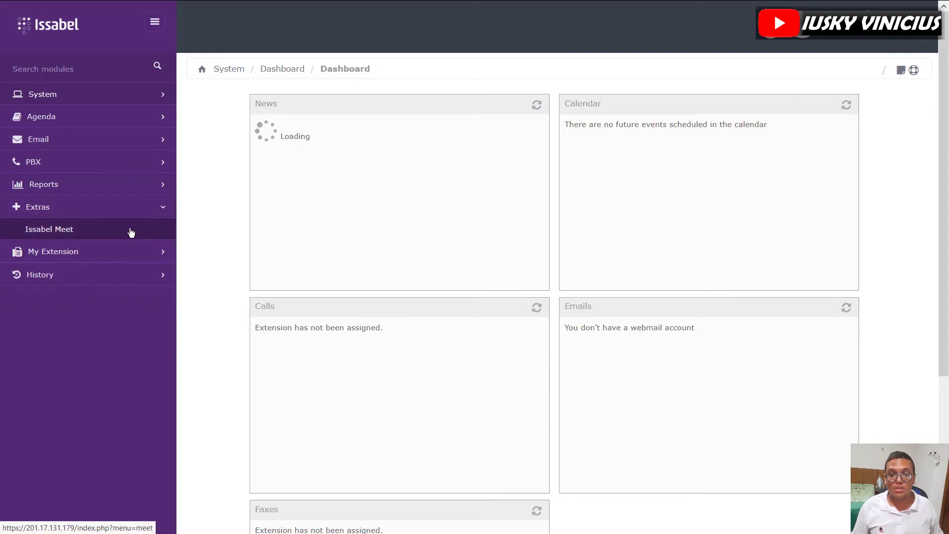
left_click(47, 258)
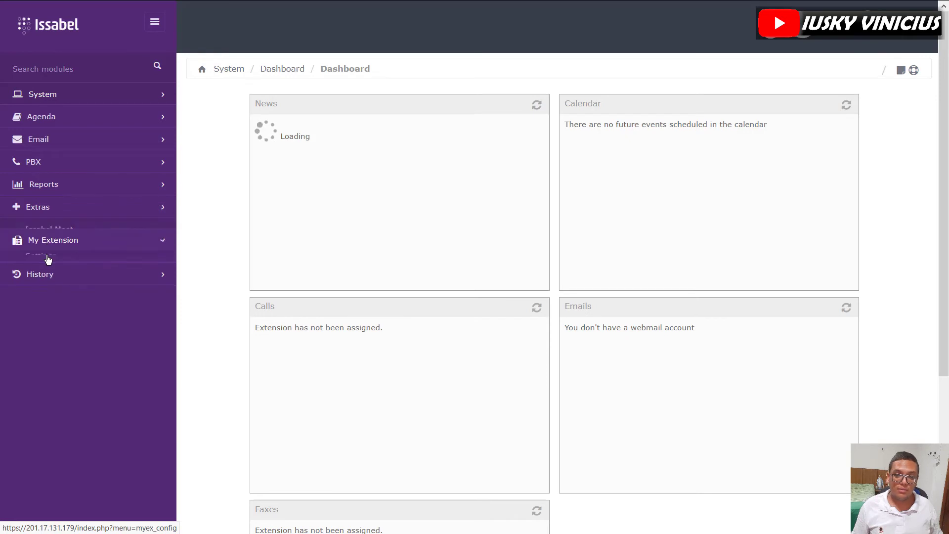
left_click(42, 280)
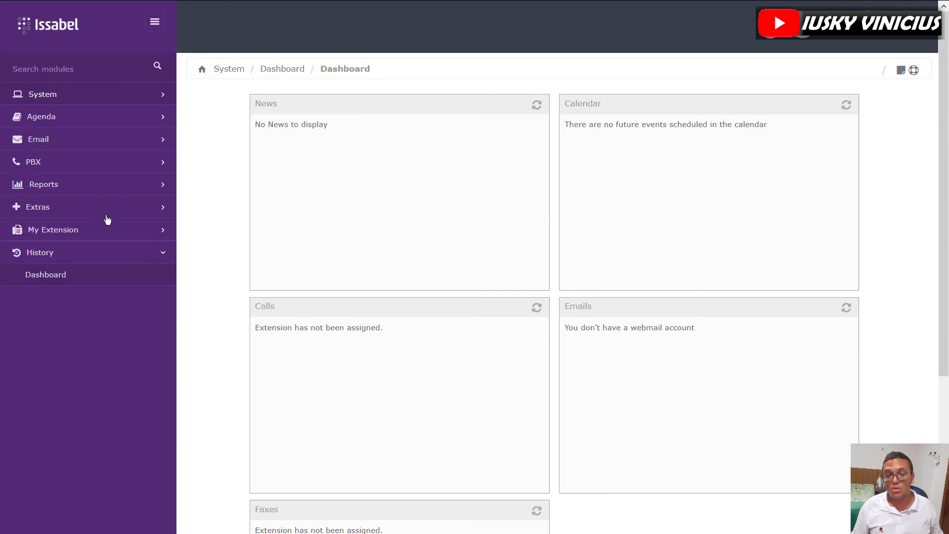
left_click(69, 163)
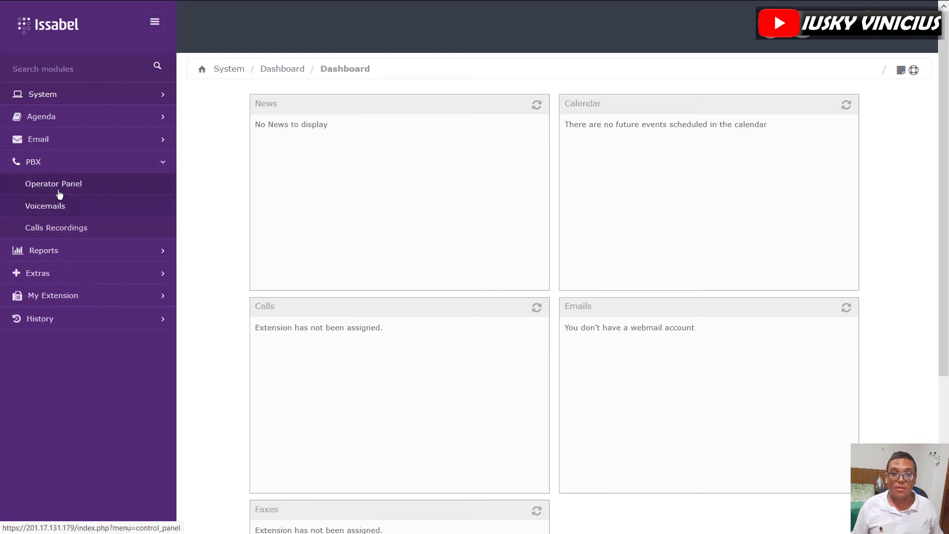
- Open and reload the Operator Panel, then browse System > Dashboard
left_click(53, 188)
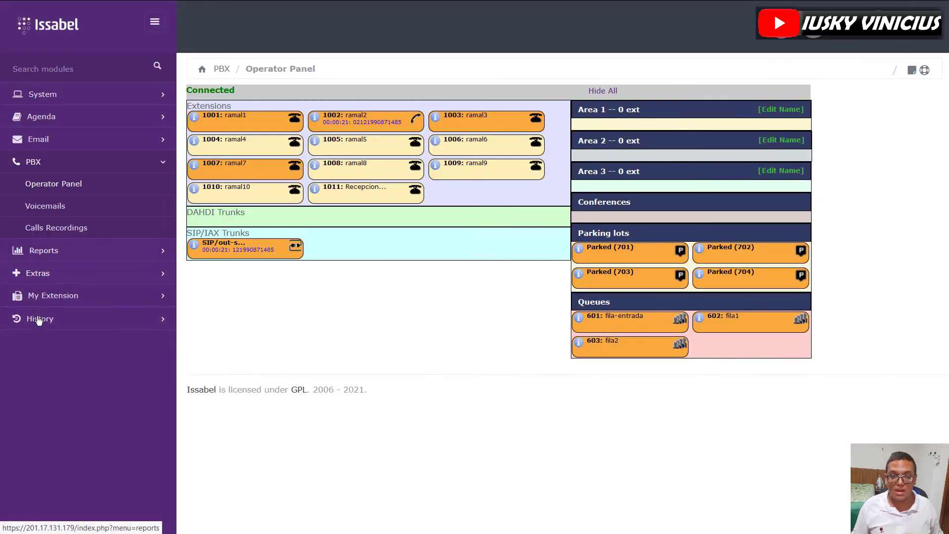
left_click(51, 185)
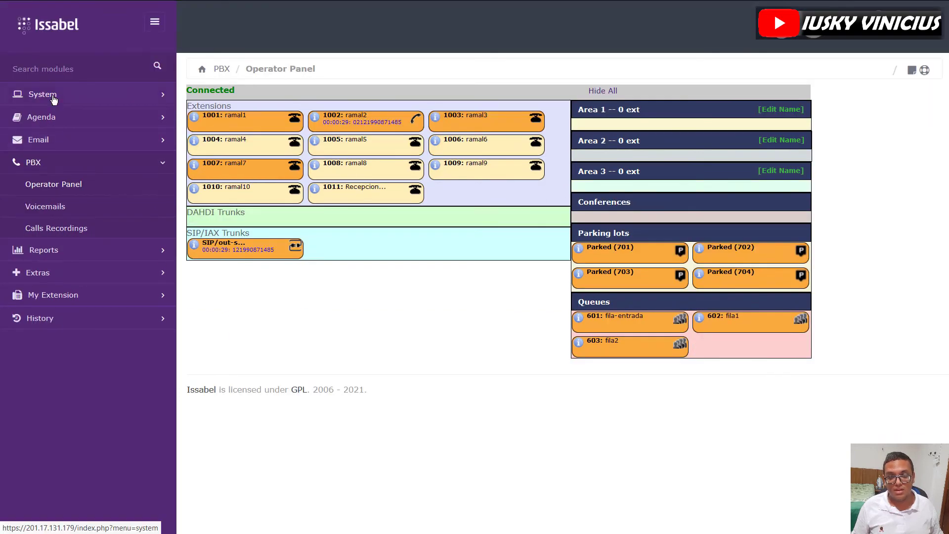
left_click(54, 99)
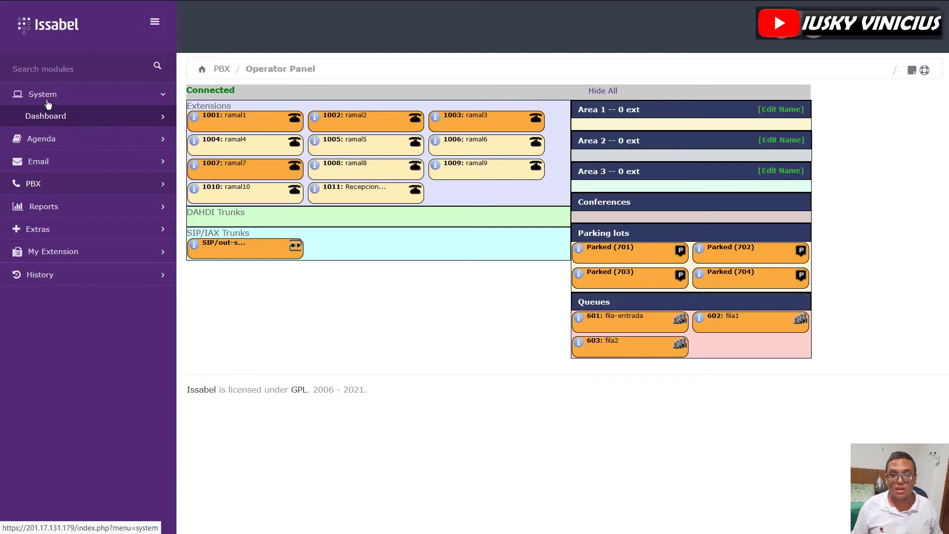
left_click(58, 116)
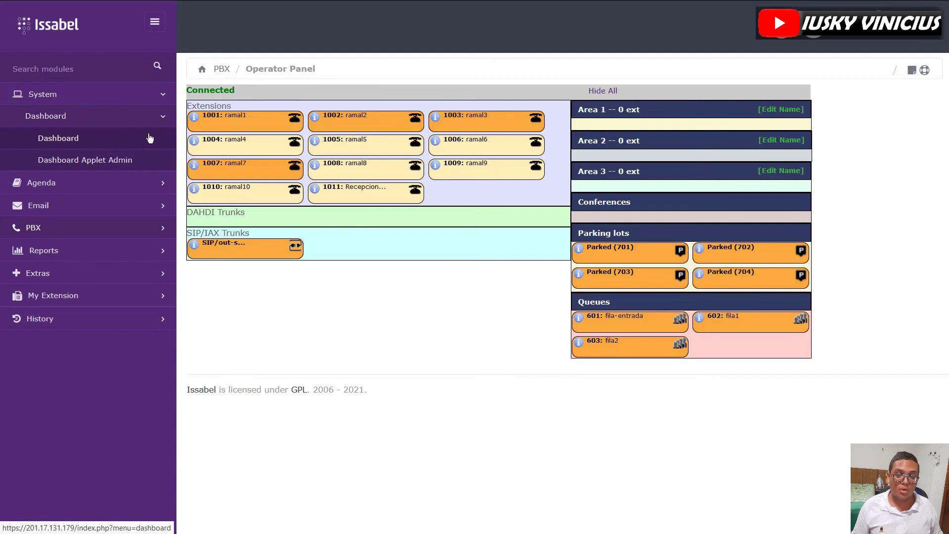
- Log out of the operator account from the user menu
mouse_move(320, 185)
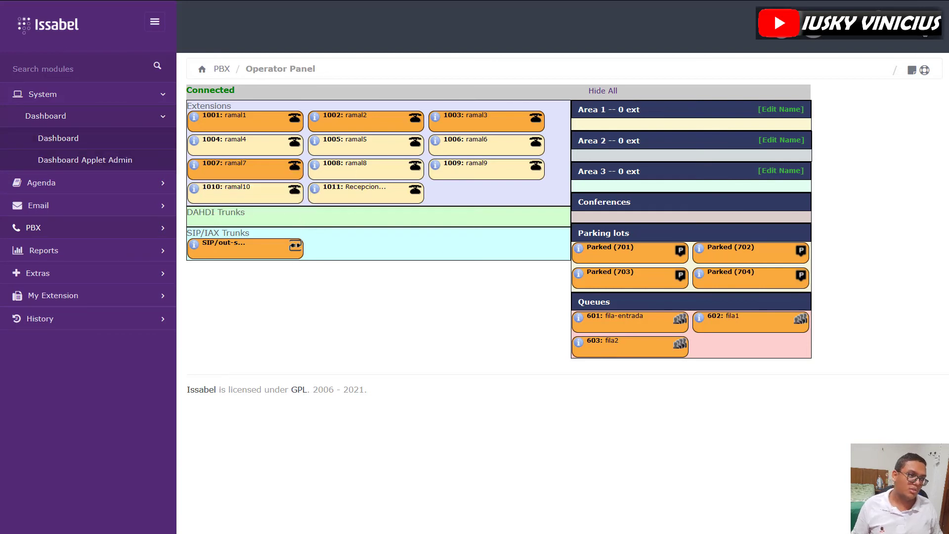
left_click(926, 36)
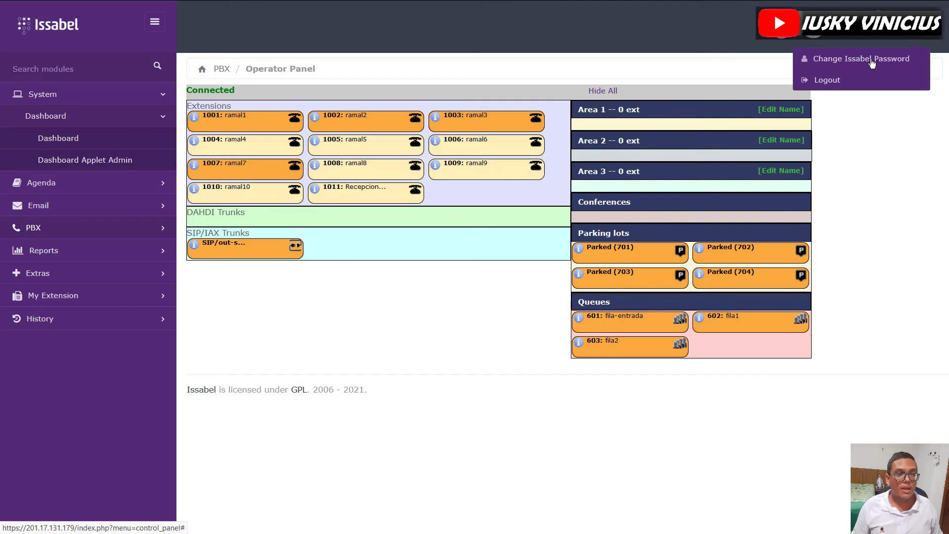
left_click(841, 87)
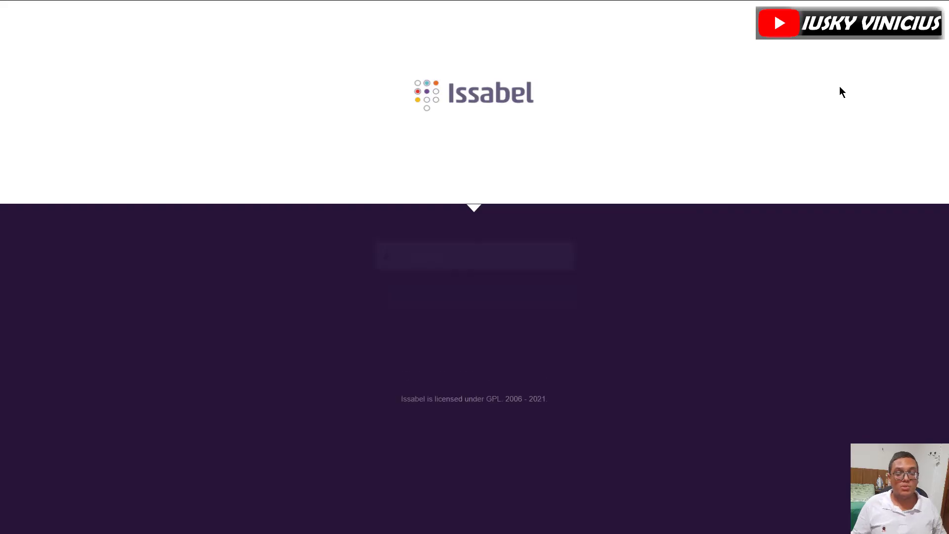